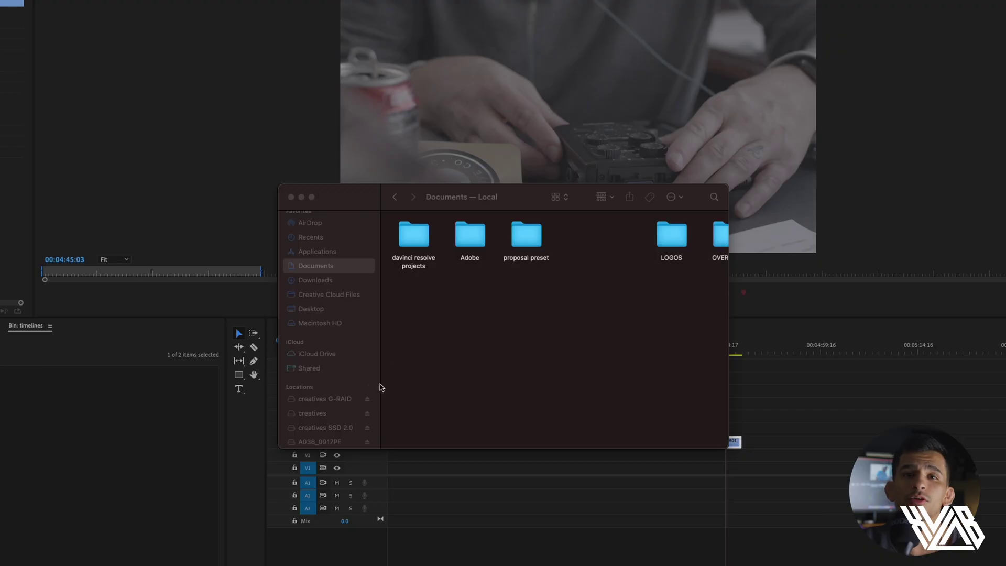
Step: Browse Premiere Pro 2023's package contents to Lumetri > LUTs > Creative, listing its .cube and .itx files
{"action": "left_click", "coordinate": [341, 250]}
{"action": "double_click", "coordinate": [692, 243]}
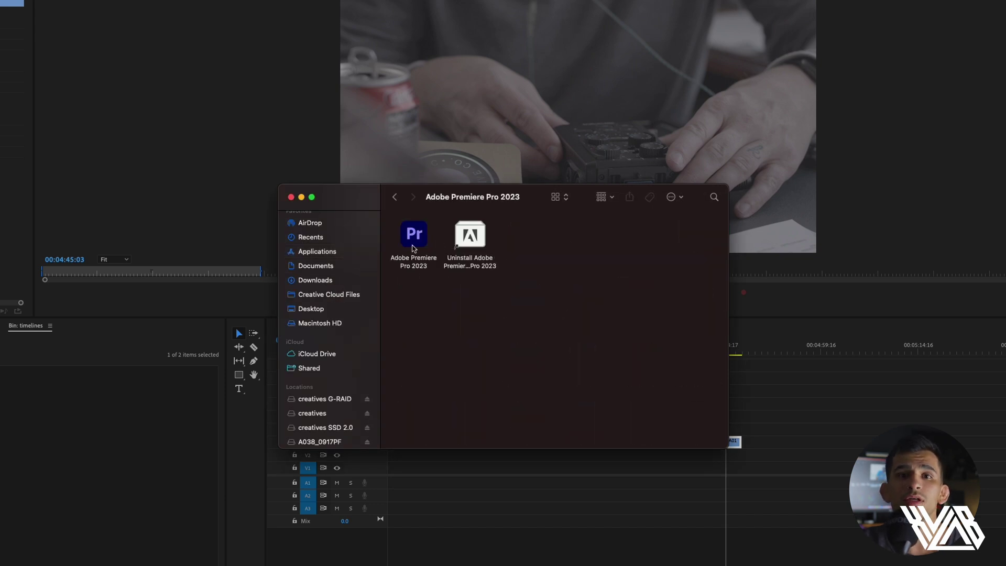
{"action": "right_click", "coordinate": [414, 247]}
{"action": "left_click", "coordinate": [440, 261]}
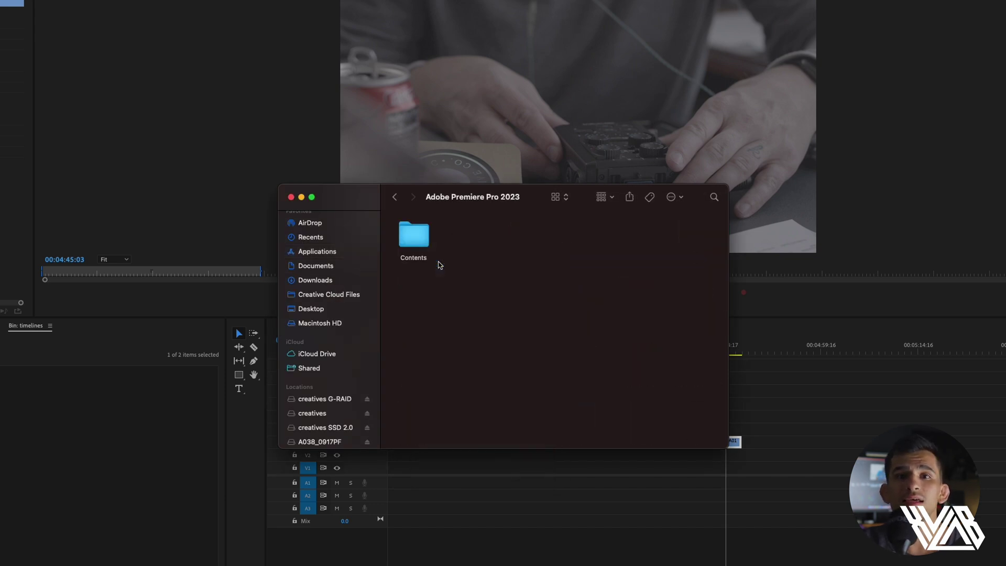
{"action": "double_click", "coordinate": [421, 240]}
{"action": "double_click", "coordinate": [427, 402]}
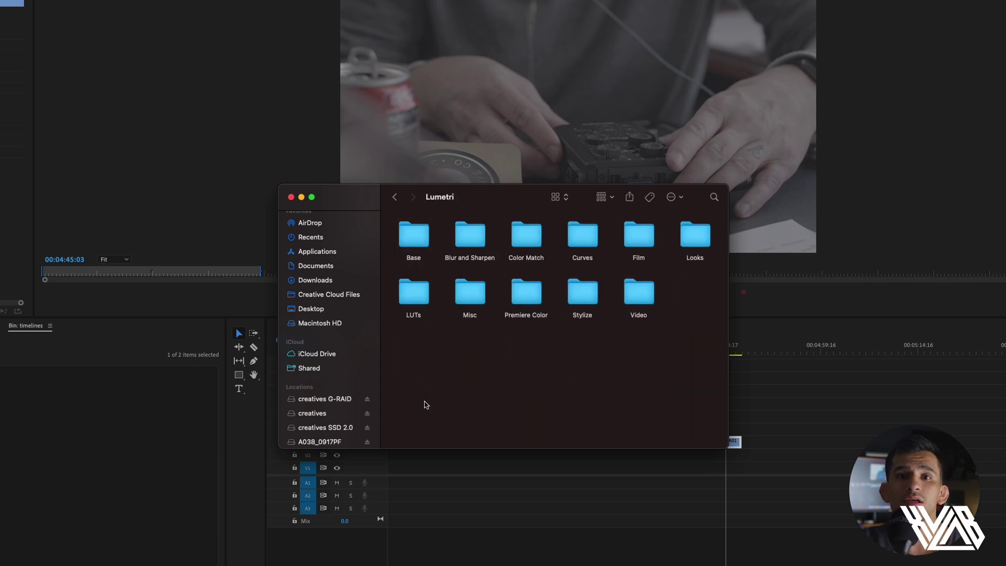
{"action": "double_click", "coordinate": [421, 297]}
{"action": "double_click", "coordinate": [414, 236]}
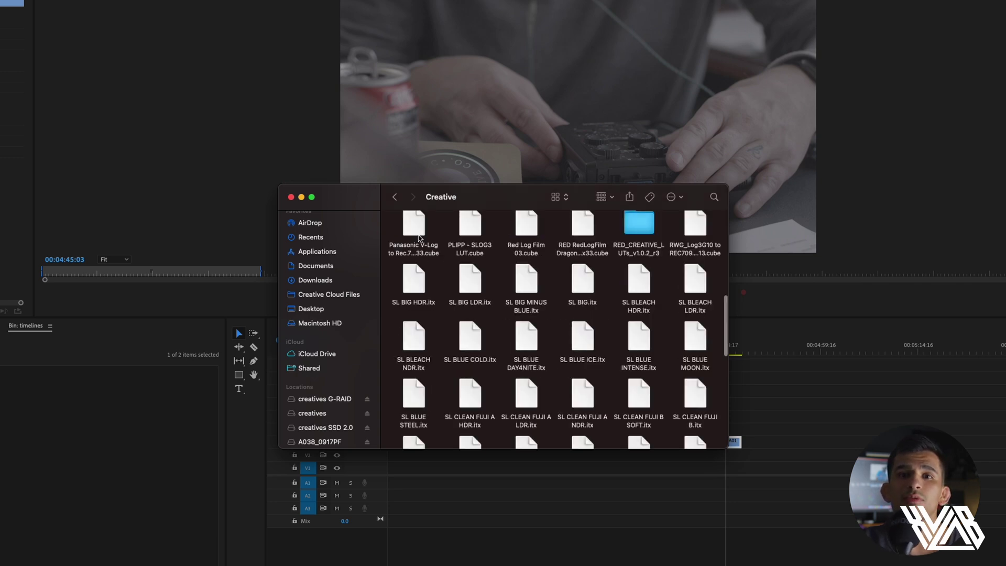
{"action": "scroll", "coordinate": [476, 331], "scroll_direction": "down", "scroll_amount": 1}
{"action": "scroll", "coordinate": [476, 331], "scroll_direction": "down", "scroll_amount": 2}
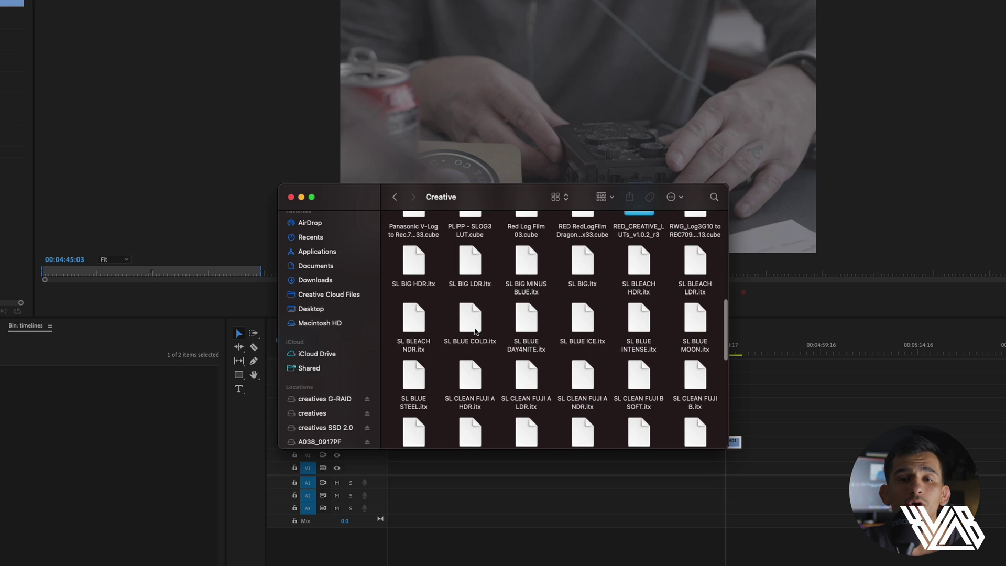
Step: Create a new adjustment layer and place it on V4 above the clip
{"action": "left_click", "coordinate": [292, 197]}
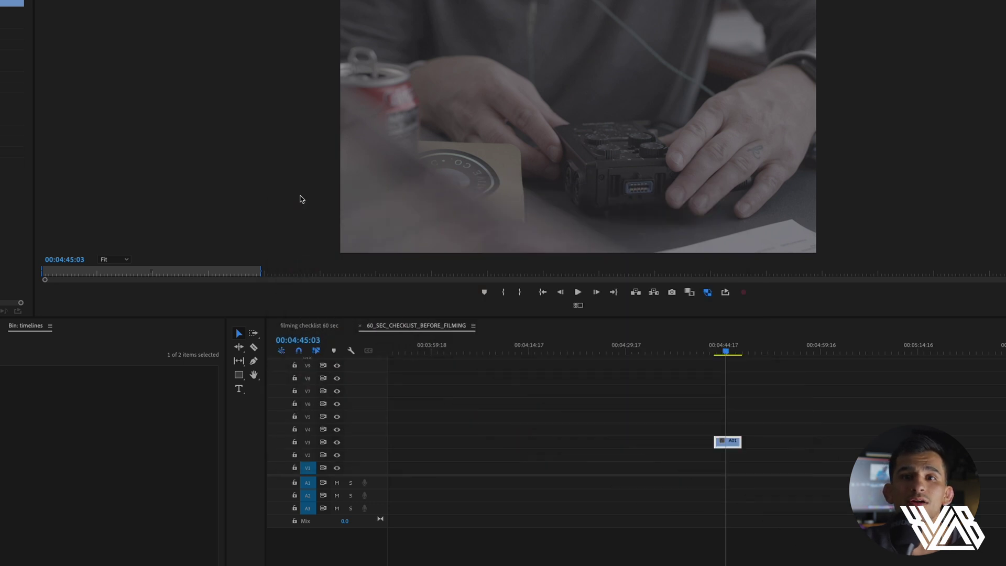
{"action": "left_click", "coordinate": [719, 440]}
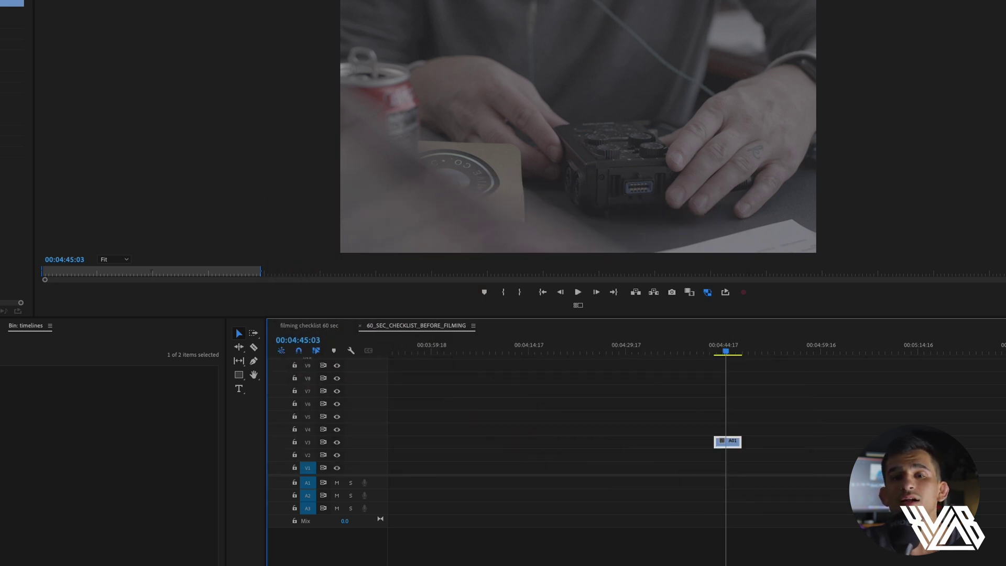
{"action": "left_click", "coordinate": [194, 565]}
{"action": "left_click", "coordinate": [218, 528]}
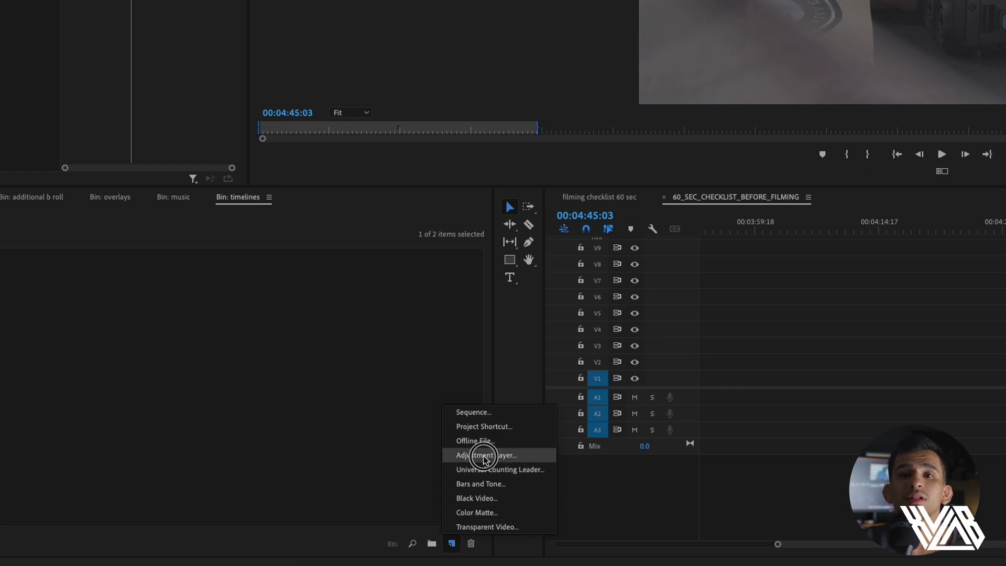
{"action": "left_click", "coordinate": [917, 166]}
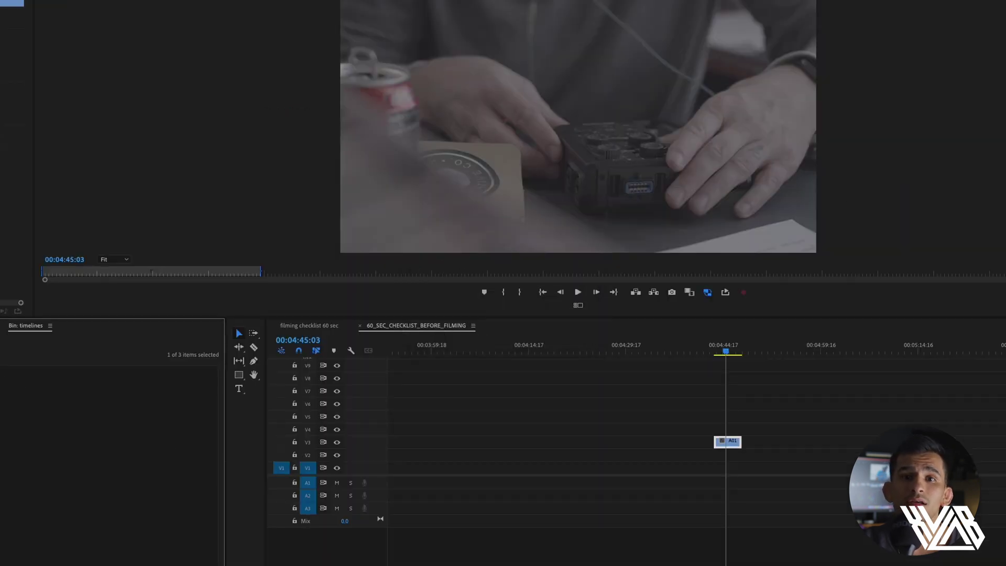
{"action": "left_click_drag", "start_coordinate": [78, 377], "coordinate": [730, 427]}
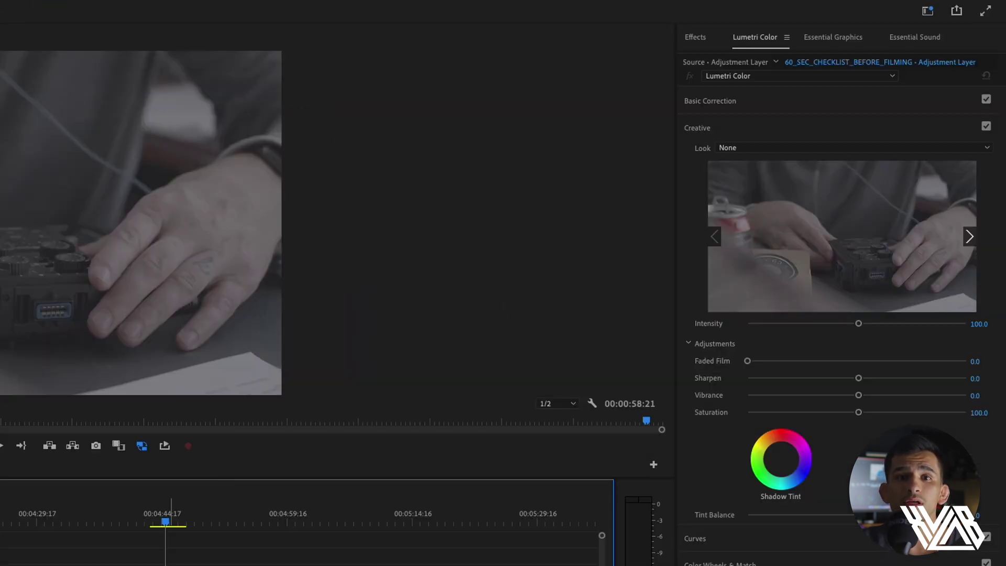
Step: Bring up the Lumetri Color Creative Look list for the adjustment layer
{"action": "left_click", "coordinate": [762, 78]}
{"action": "left_click", "coordinate": [764, 77]}
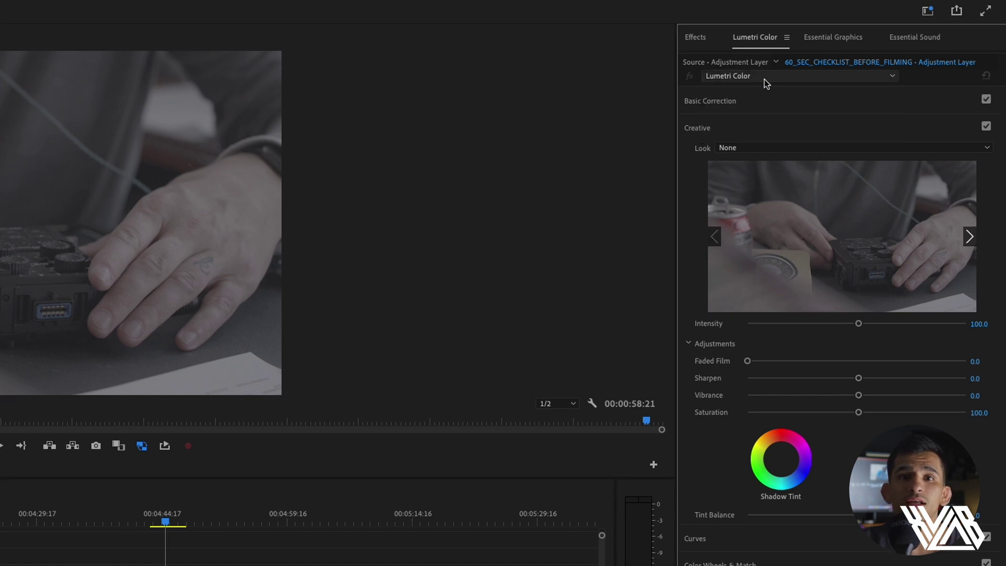
{"action": "left_click", "coordinate": [763, 148]}
{"action": "scroll", "coordinate": [766, 387], "scroll_direction": "down", "scroll_amount": 10}
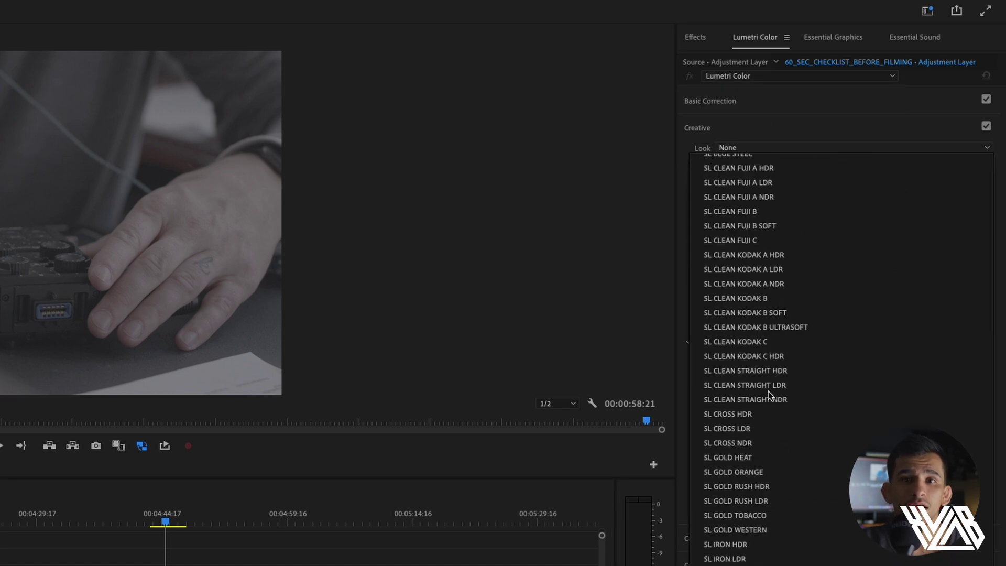
{"action": "scroll", "coordinate": [768, 391], "scroll_direction": "up", "scroll_amount": 15}
Step: Apply the RWG Log-to-Rec.709 LUT from the Creative Look list
{"action": "left_click", "coordinate": [835, 418]}
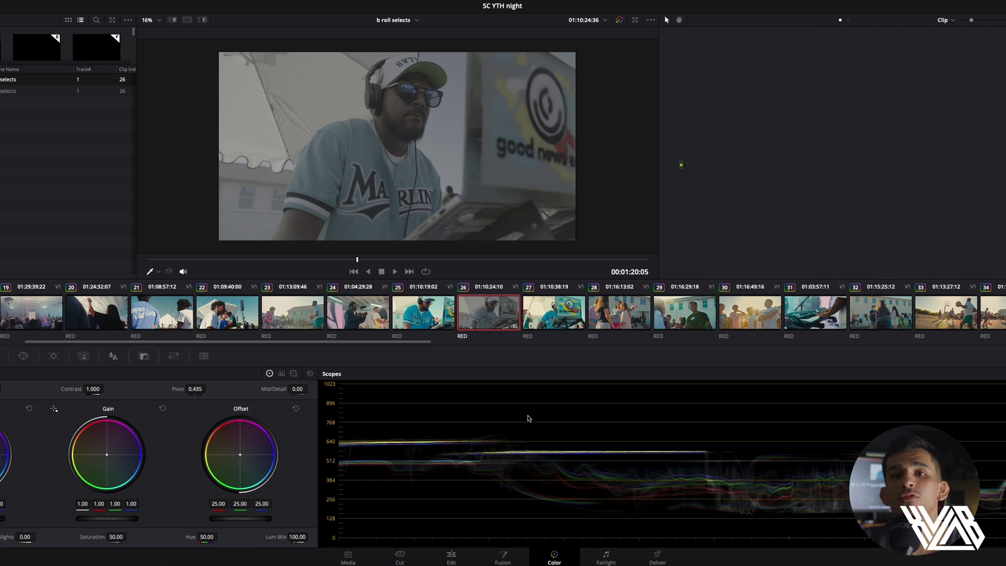
Step: Select nodes 01 and 02 in the chain, then bring up Project Settings > Color Management
{"action": "scroll", "coordinate": [484, 324], "scroll_direction": "left", "scroll_amount": 2}
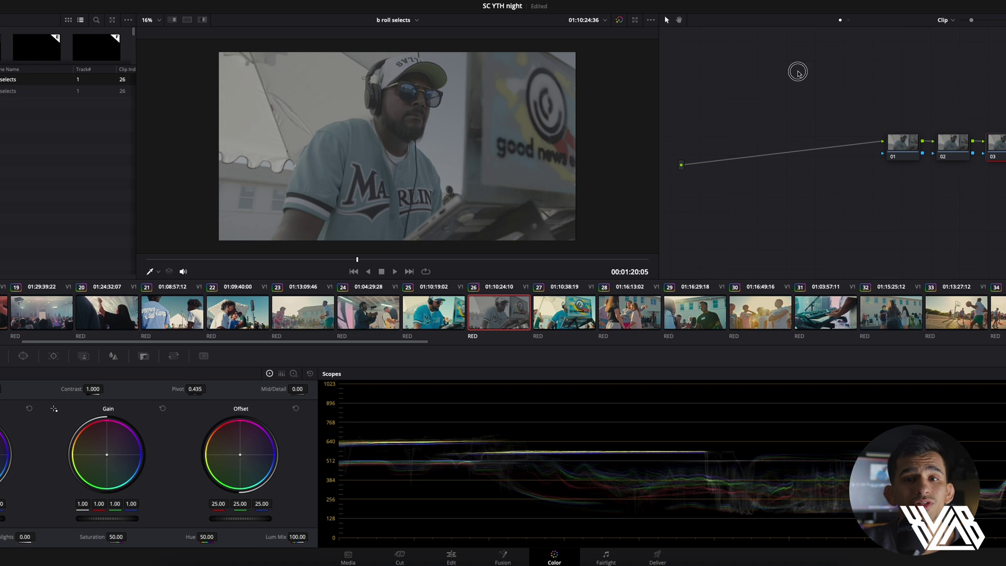
{"action": "left_click", "coordinate": [721, 157]}
{"action": "left_click", "coordinate": [770, 159]}
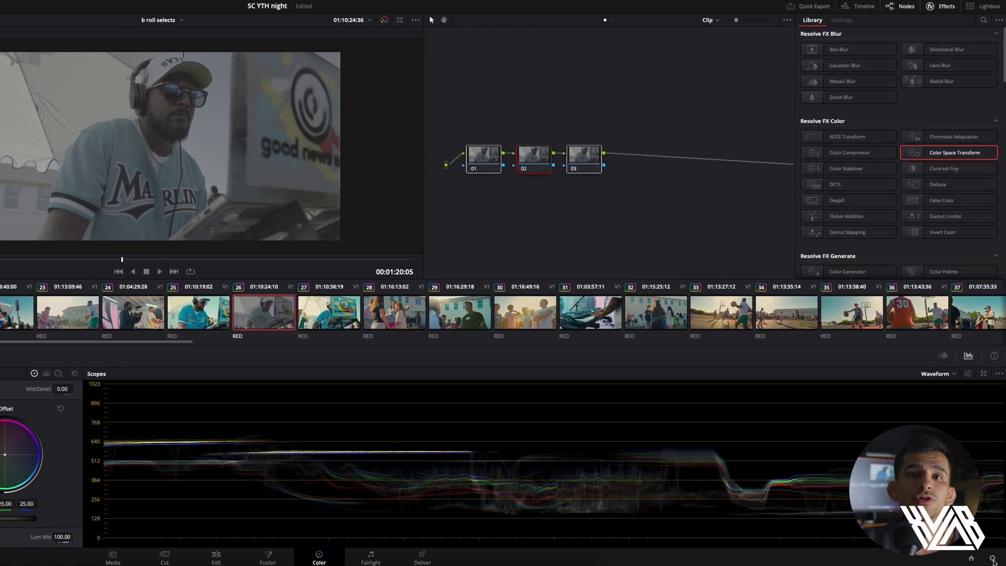
{"action": "left_click", "coordinate": [993, 558]}
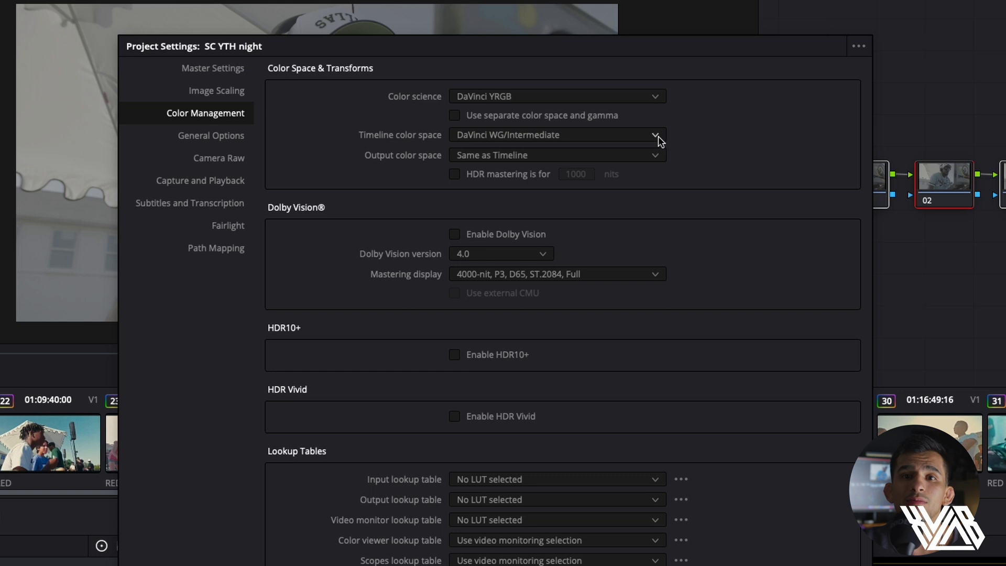
Step: Confirm DaVinci WG/Intermediate as the timeline colour space and save the project settings
{"action": "left_click", "coordinate": [658, 138]}
{"action": "left_click", "coordinate": [588, 237]}
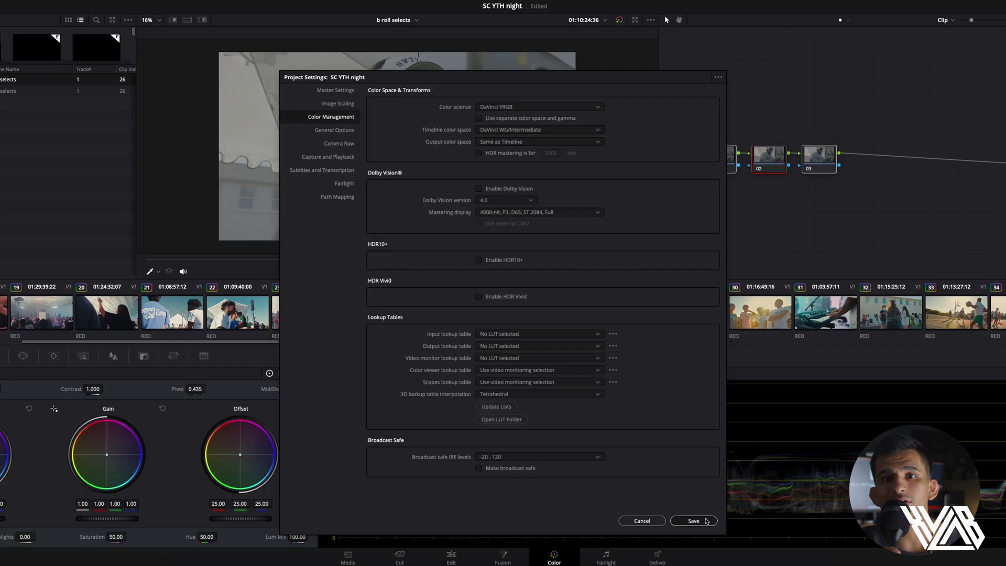
{"action": "left_click", "coordinate": [693, 520]}
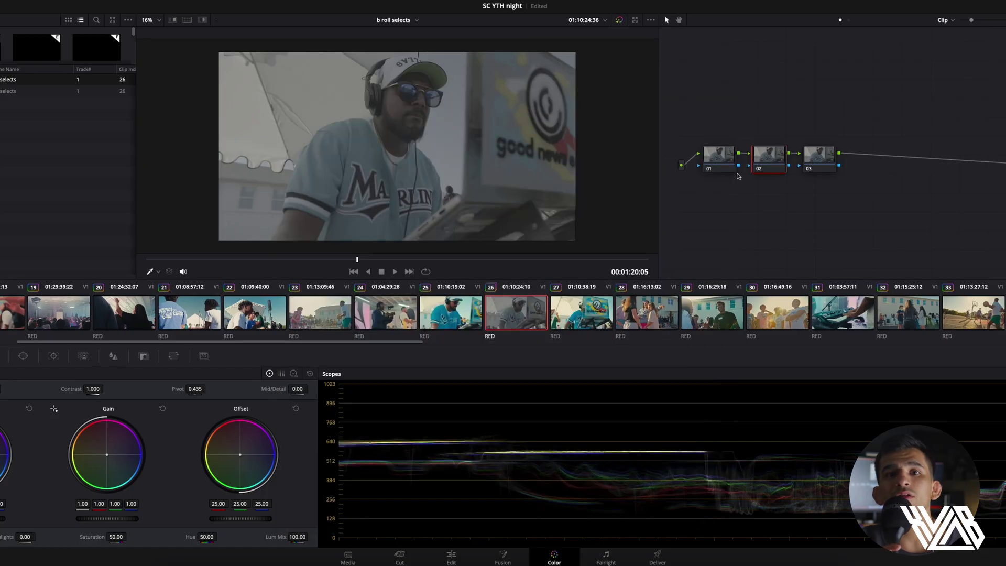
Step: Add a Color Space Transform to node 01 with REDWideGamutRGB as input color space
{"action": "left_click", "coordinate": [723, 160]}
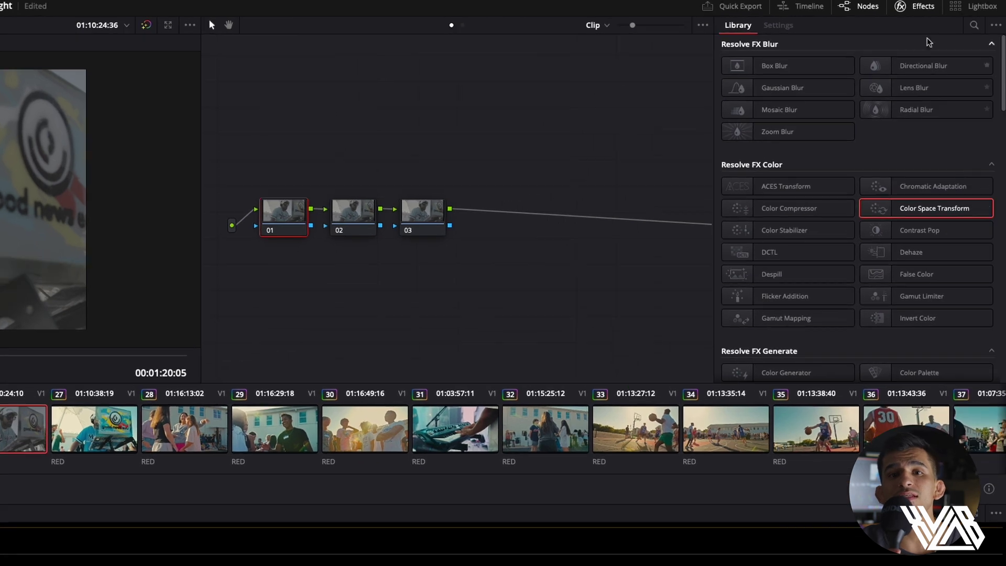
{"action": "left_click", "coordinate": [924, 7]}
{"action": "left_click", "coordinate": [923, 7]}
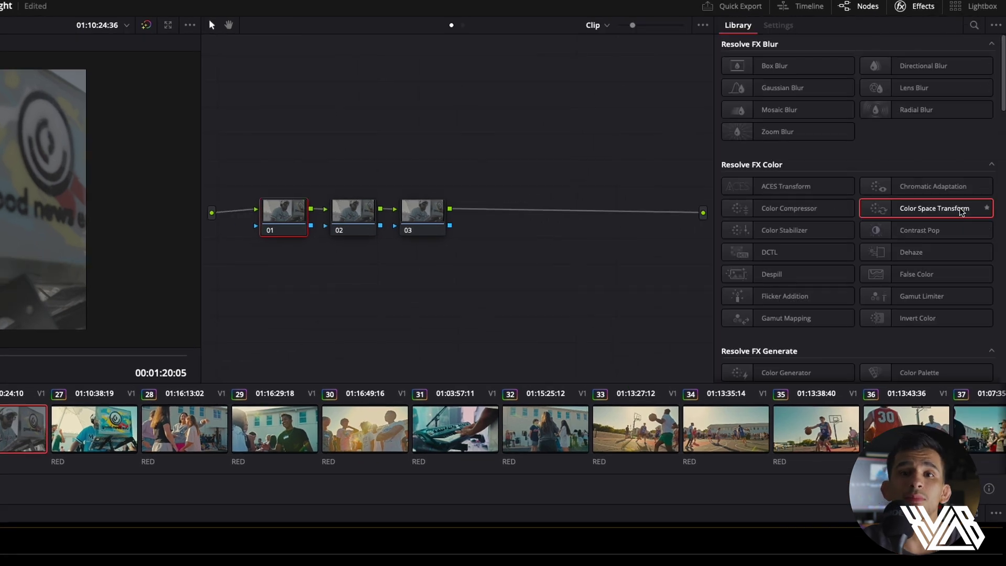
{"action": "left_click_drag", "start_coordinate": [962, 209], "coordinate": [285, 213]}
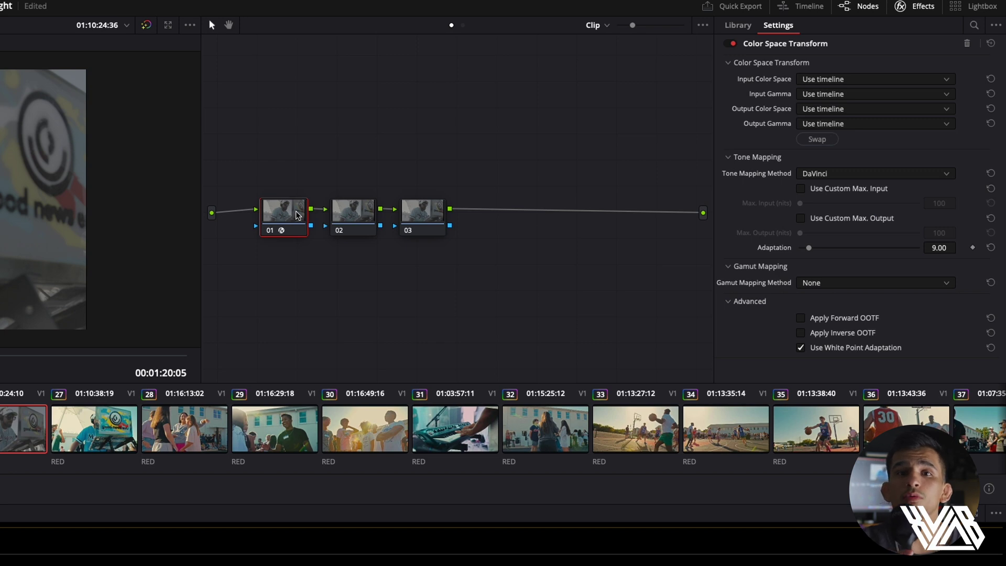
{"action": "left_click", "coordinate": [946, 79]}
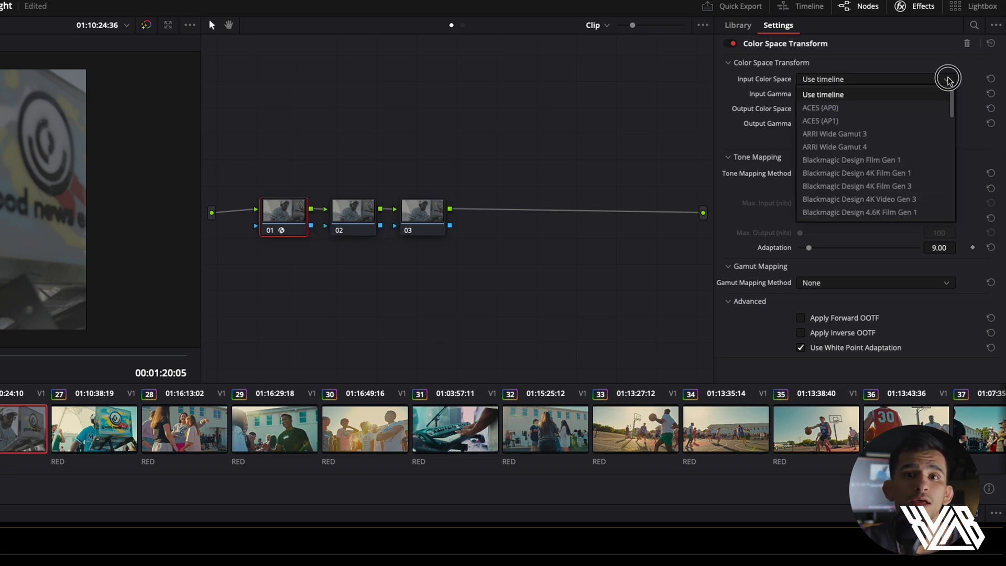
{"action": "scroll", "coordinate": [920, 177], "scroll_direction": "down", "scroll_amount": 12}
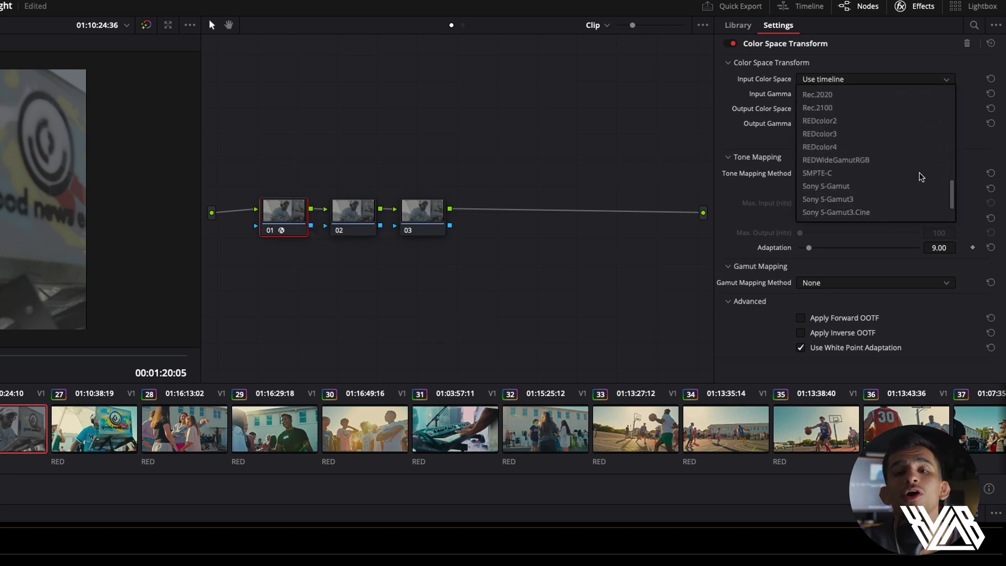
{"action": "left_click", "coordinate": [911, 162]}
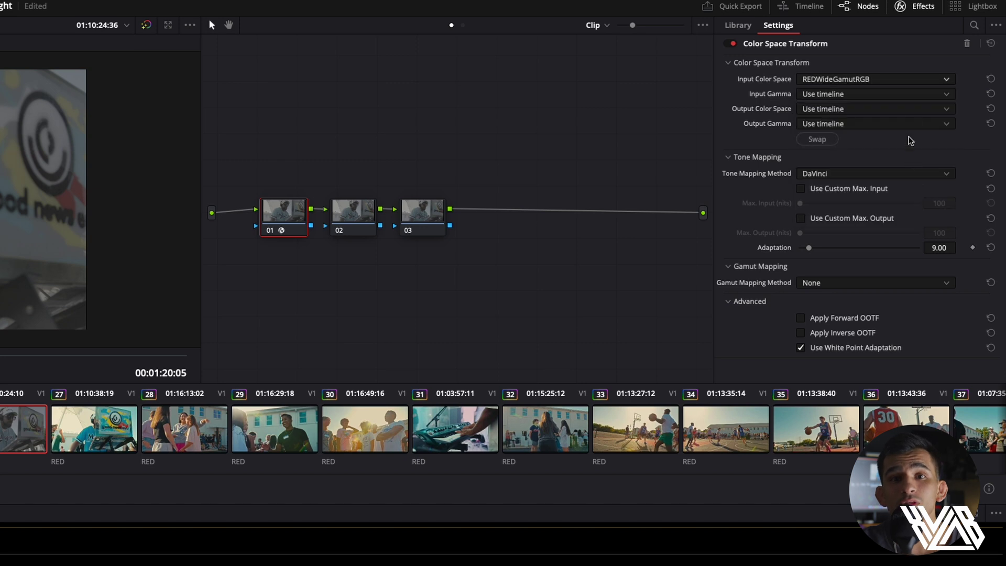
Step: Set node 01's input gamma to RED Log3G10, then browse the other gamma options
{"action": "left_click", "coordinate": [912, 95]}
{"action": "scroll", "coordinate": [912, 218], "scroll_direction": "down", "scroll_amount": 6}
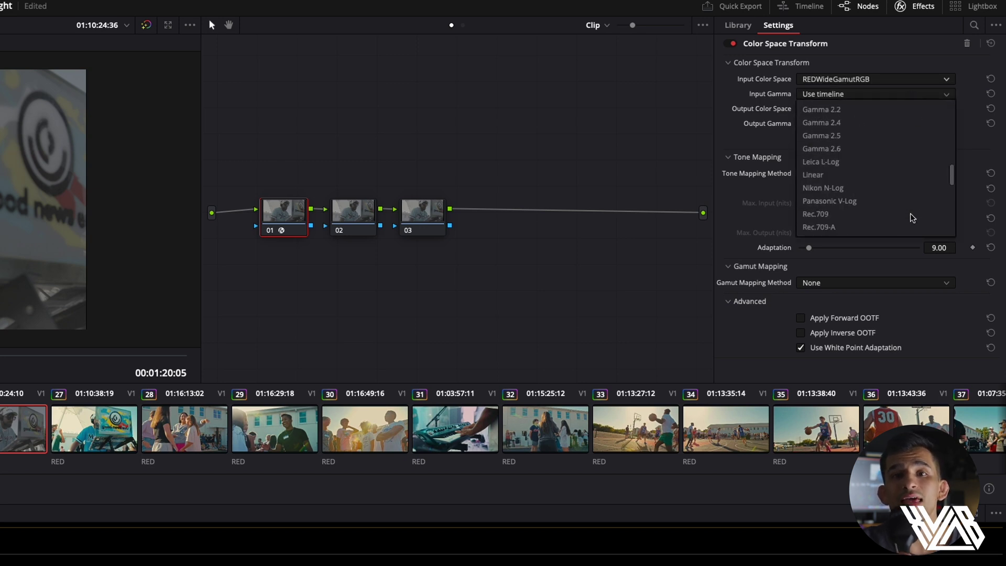
{"action": "scroll", "coordinate": [912, 217], "scroll_direction": "down", "scroll_amount": 4}
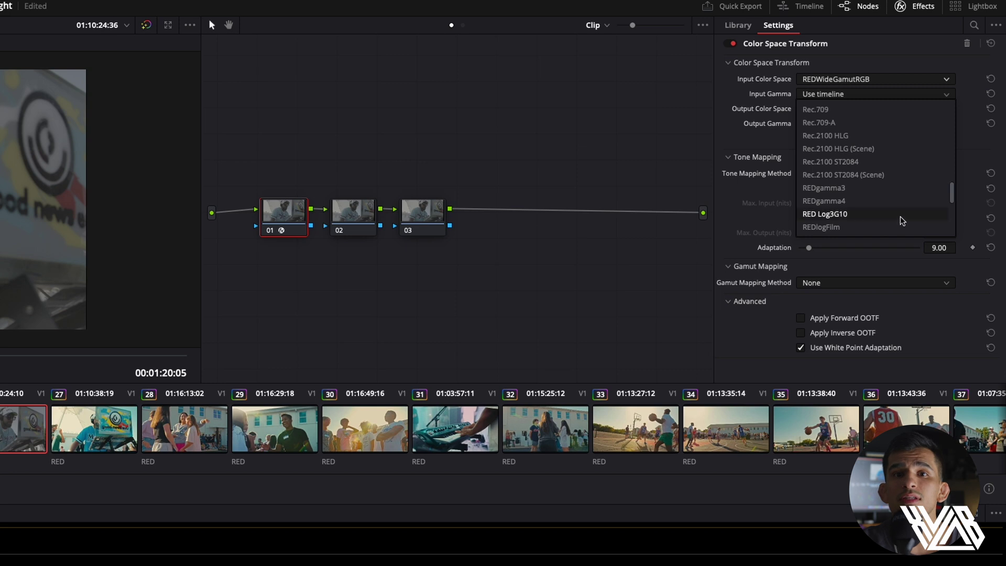
{"action": "left_click", "coordinate": [900, 218]}
{"action": "left_click", "coordinate": [918, 95]}
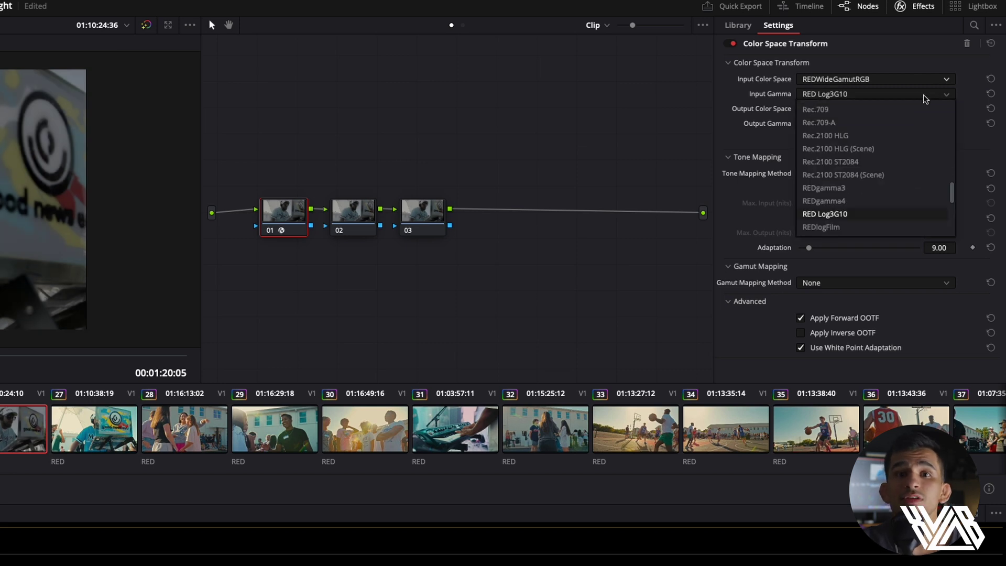
{"action": "scroll", "coordinate": [914, 164], "scroll_direction": "down", "scroll_amount": 3}
{"action": "scroll", "coordinate": [914, 162], "scroll_direction": "up", "scroll_amount": 3}
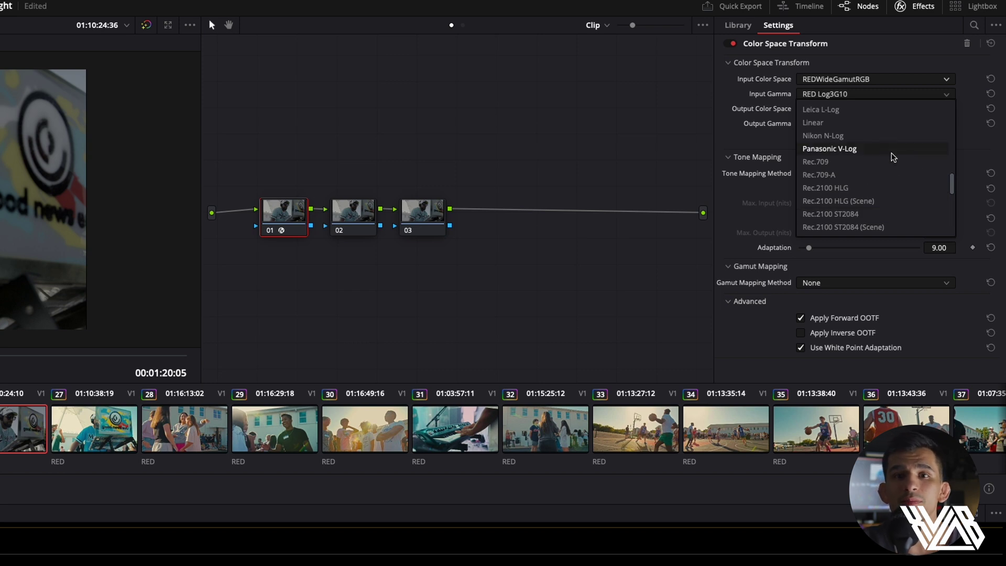
{"action": "scroll", "coordinate": [914, 110], "scroll_direction": "up", "scroll_amount": 2}
{"action": "scroll", "coordinate": [922, 208], "scroll_direction": "down", "scroll_amount": 5}
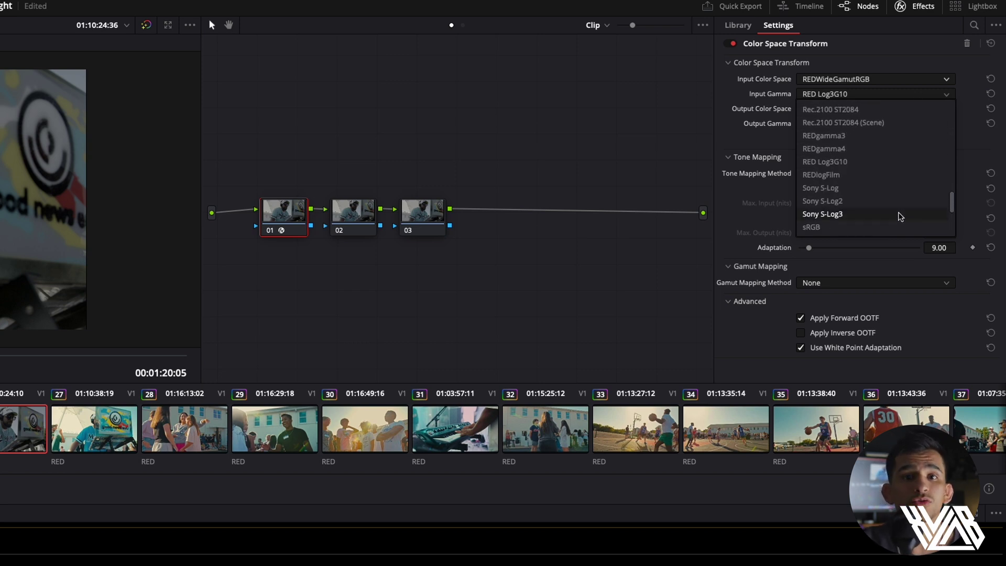
{"action": "scroll", "coordinate": [901, 134], "scroll_direction": "up", "scroll_amount": 7}
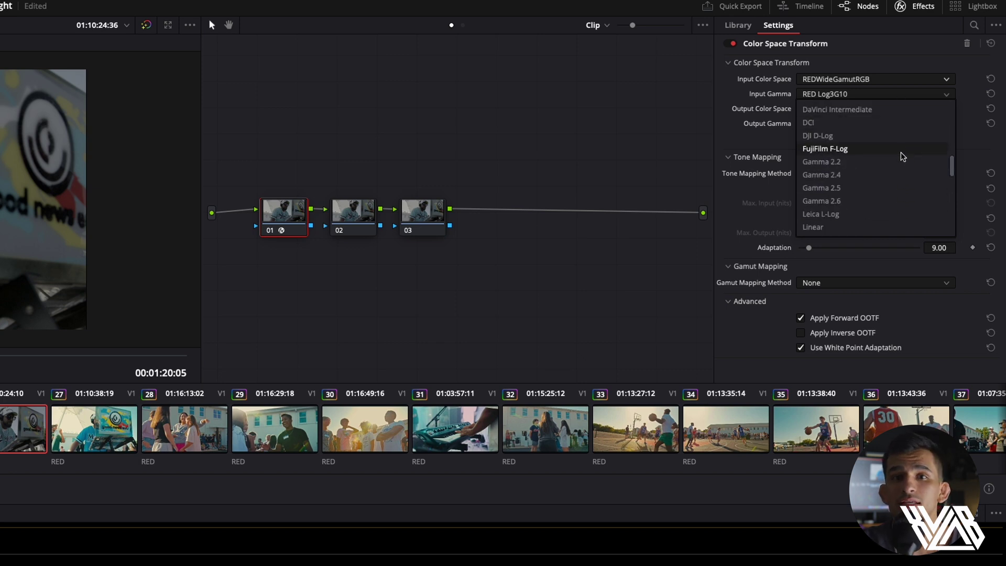
{"action": "scroll", "coordinate": [921, 102], "scroll_direction": "up", "scroll_amount": 3}
{"action": "left_click", "coordinate": [925, 94]}
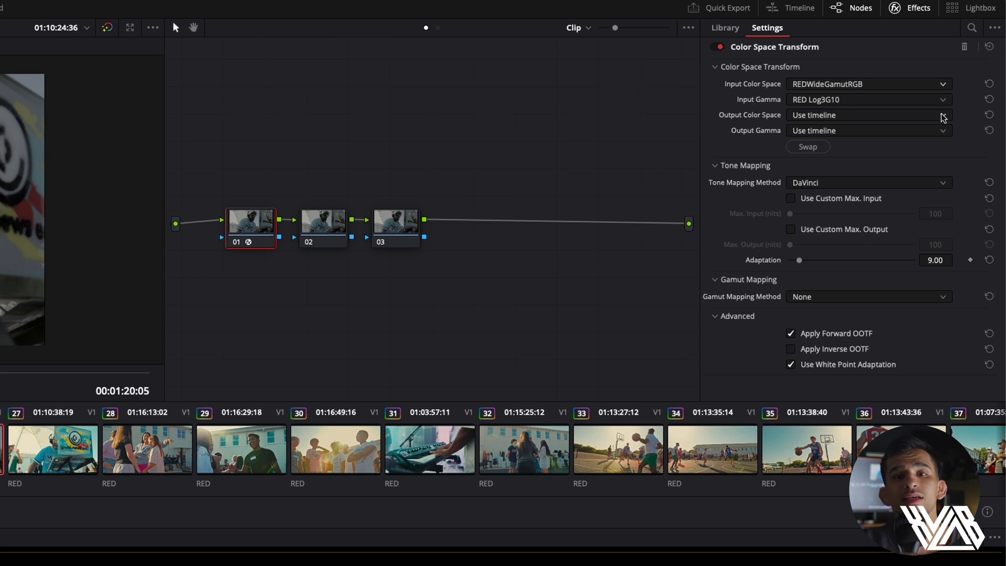
Step: Set node 01's output to DaVinci Wide Gamut color space with DaVinci Intermediate gamma
{"action": "left_click", "coordinate": [943, 117]}
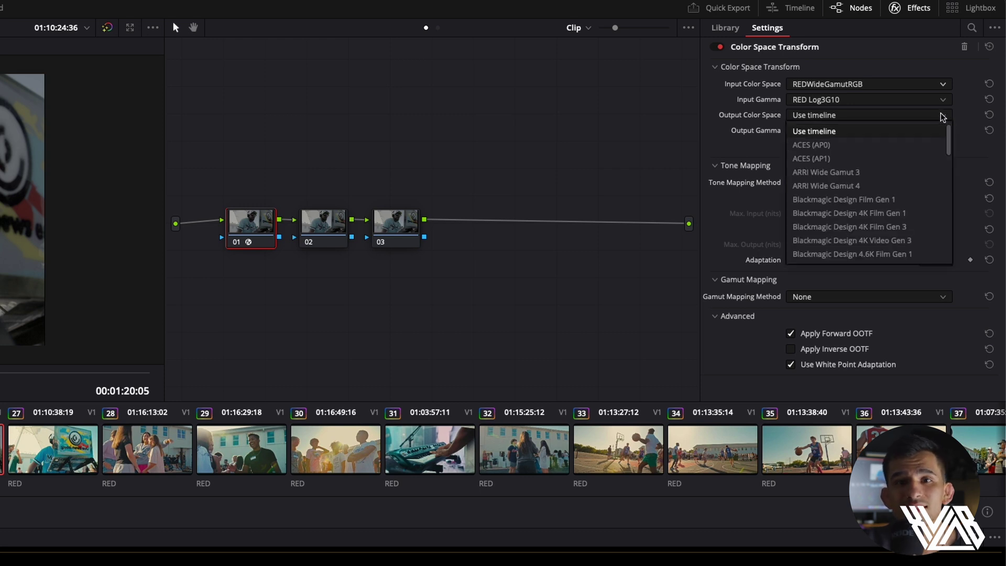
{"action": "scroll", "coordinate": [911, 208], "scroll_direction": "down", "scroll_amount": 5}
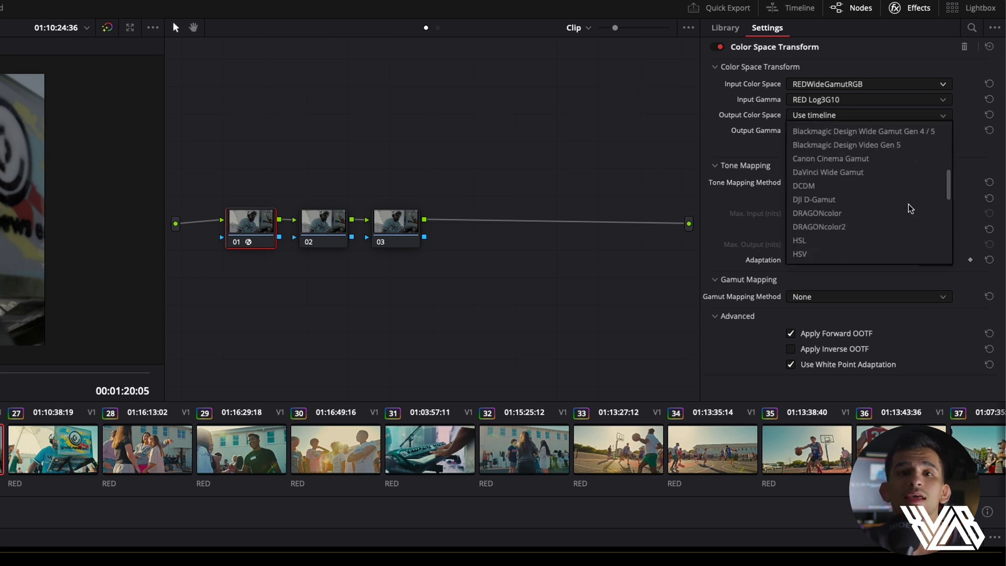
{"action": "left_click", "coordinate": [892, 173]}
{"action": "left_click", "coordinate": [881, 131]}
{"action": "scroll", "coordinate": [876, 215], "scroll_direction": "down", "scroll_amount": 5}
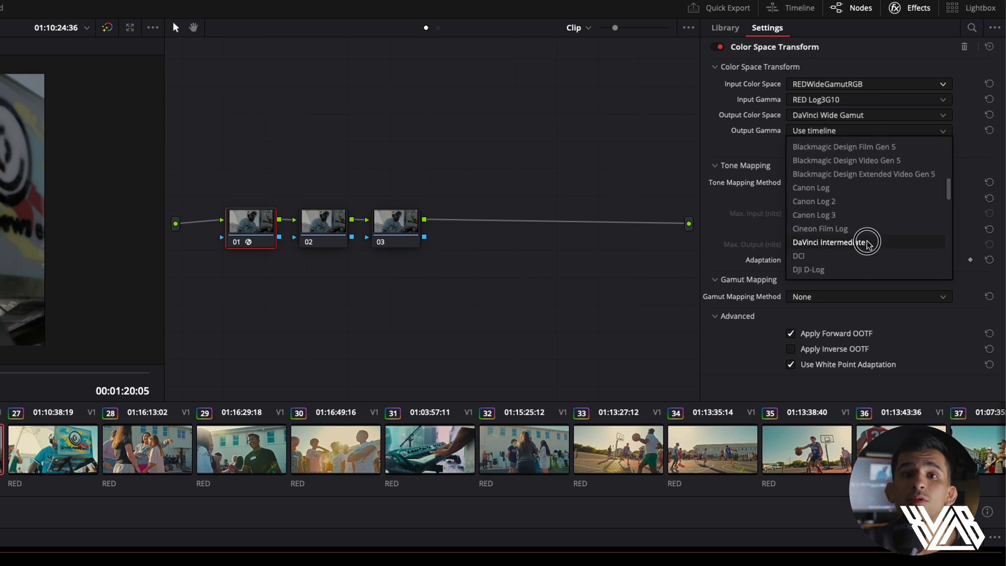
{"action": "left_click", "coordinate": [867, 242]}
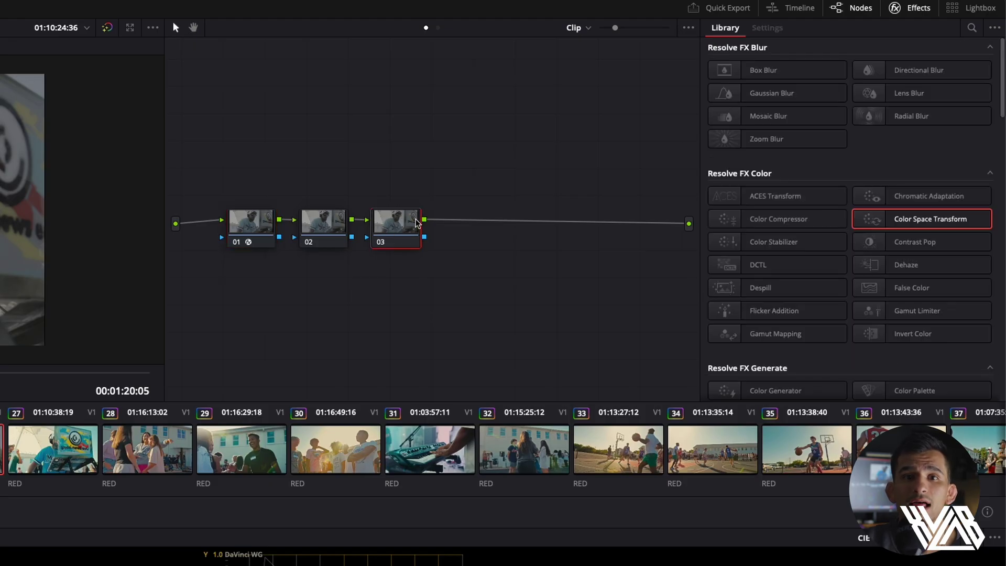
Step: Add a Color Space Transform to node 03 with DaVinci Wide Gamut / DaVinci Intermediate input
{"action": "left_click_drag", "start_coordinate": [927, 219], "coordinate": [410, 224]}
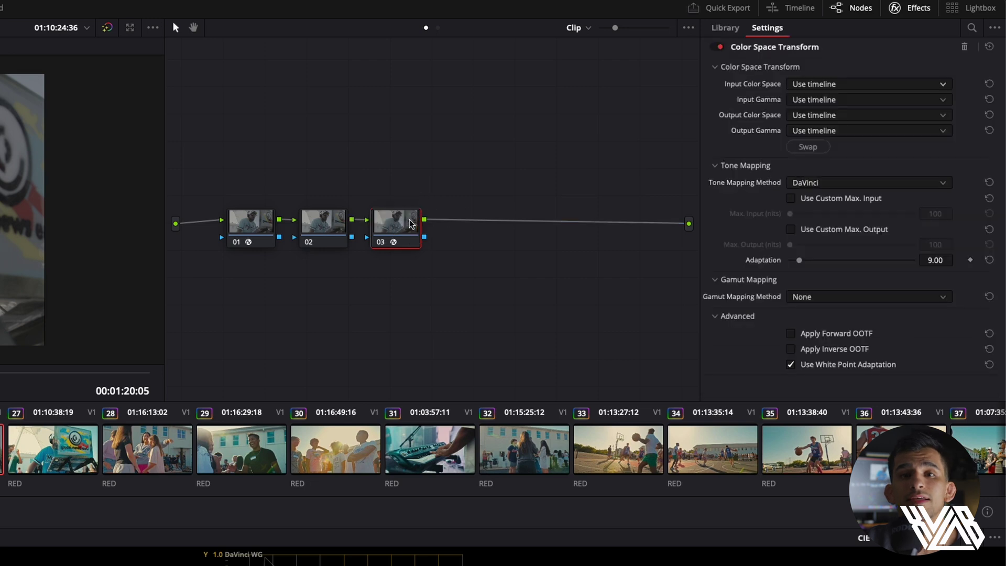
{"action": "left_click", "coordinate": [811, 85]}
{"action": "scroll", "coordinate": [833, 157], "scroll_direction": "down", "scroll_amount": 5}
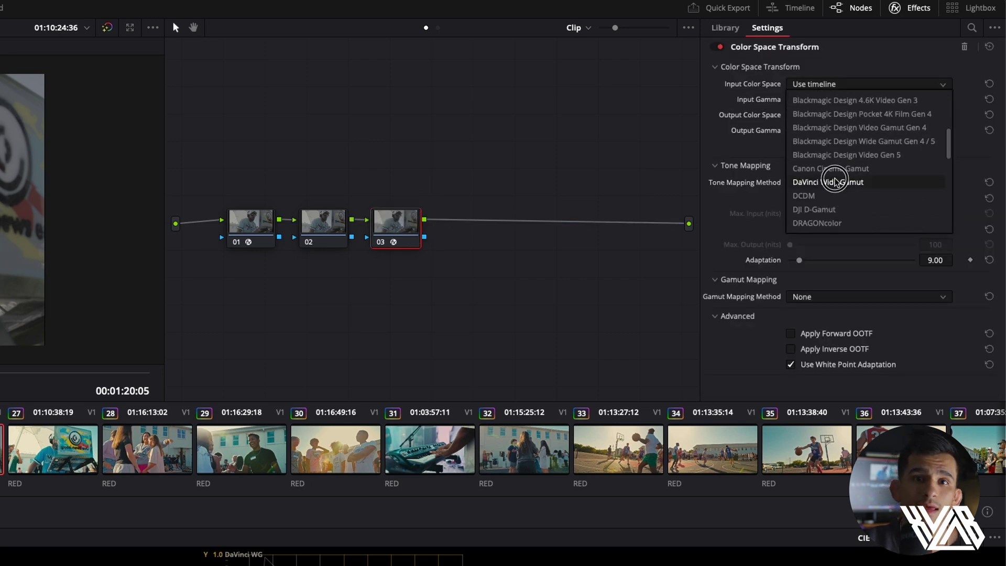
{"action": "left_click", "coordinate": [835, 181]}
{"action": "left_click", "coordinate": [844, 100]}
{"action": "scroll", "coordinate": [846, 121], "scroll_direction": "down", "scroll_amount": 5}
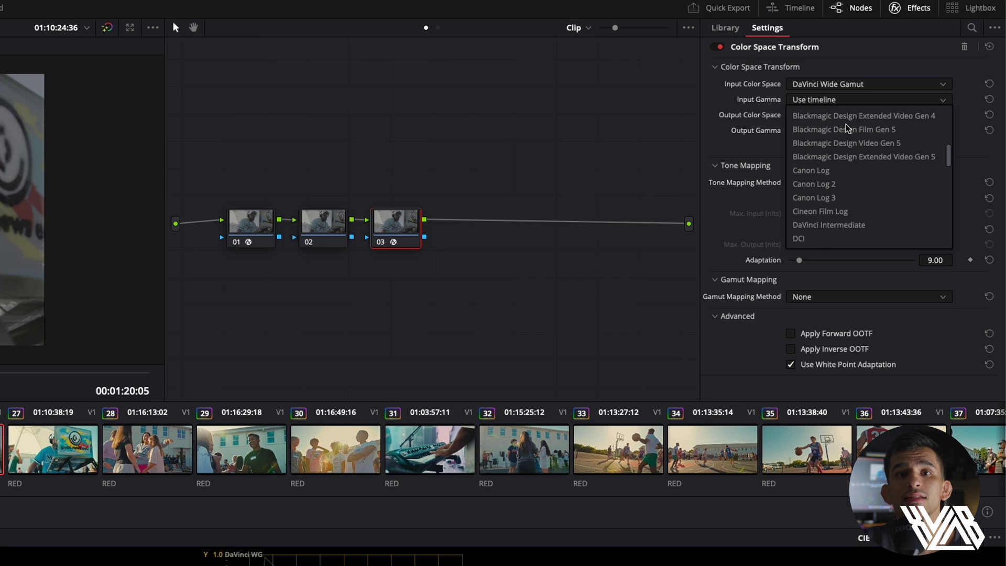
{"action": "left_click", "coordinate": [847, 225]}
Step: Set node 03's output to Rec.709 color space with Gamma 2.4
{"action": "left_click", "coordinate": [819, 116]}
{"action": "scroll", "coordinate": [825, 149], "scroll_direction": "down", "scroll_amount": 10}
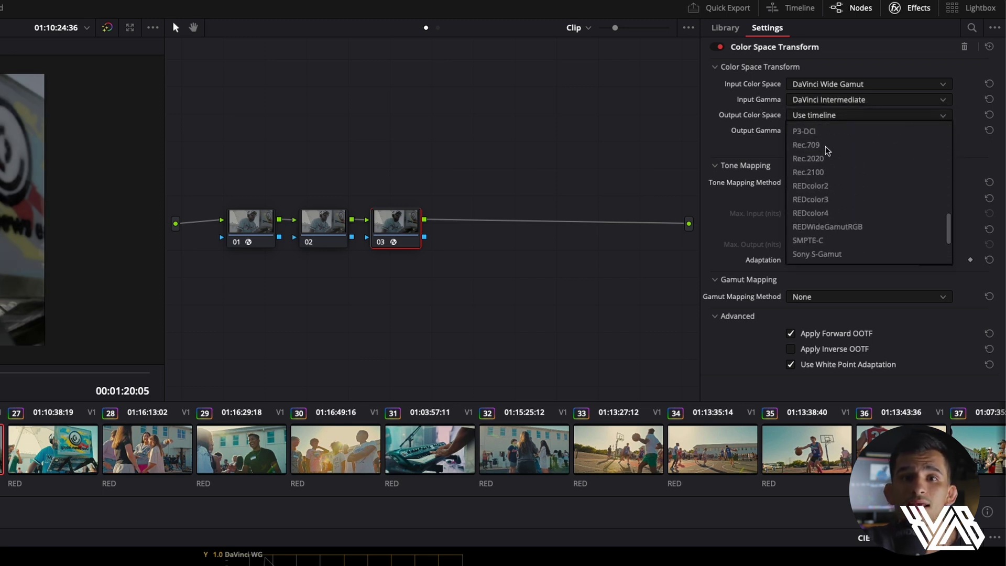
{"action": "left_click", "coordinate": [825, 146]}
{"action": "left_click", "coordinate": [826, 130]}
{"action": "scroll", "coordinate": [847, 243], "scroll_direction": "down", "scroll_amount": 8}
{"action": "scroll", "coordinate": [856, 246], "scroll_direction": "up", "scroll_amount": 2}
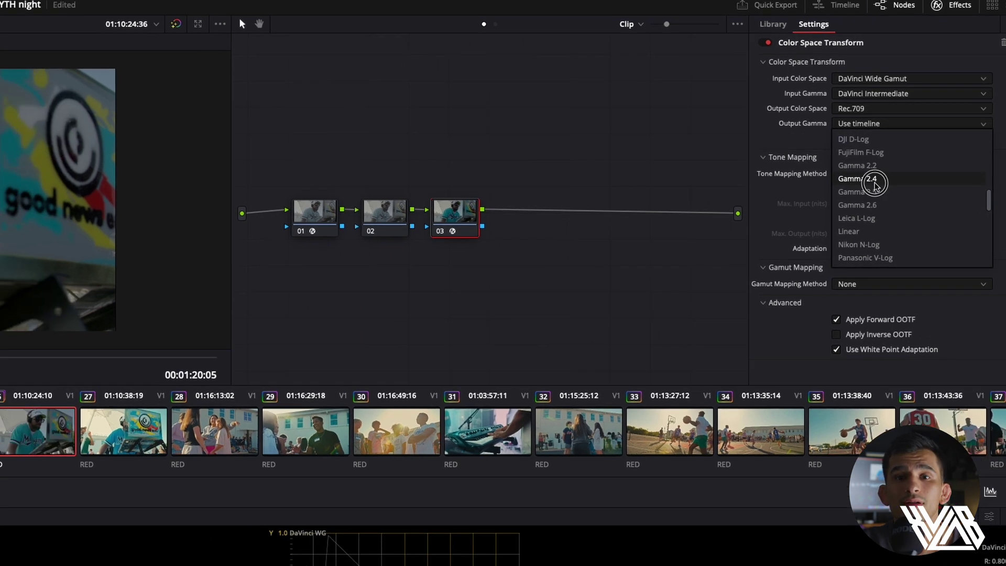
{"action": "left_click", "coordinate": [817, 197]}
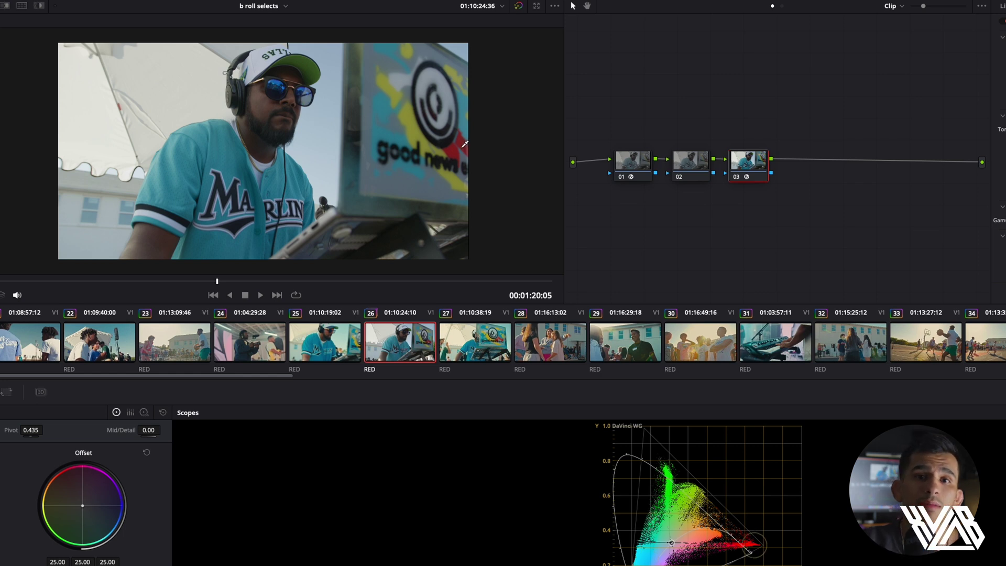
Step: Nudge node 03 to the right and switch the grading controls to Curves
{"action": "left_click_drag", "start_coordinate": [741, 167], "coordinate": [701, 163]}
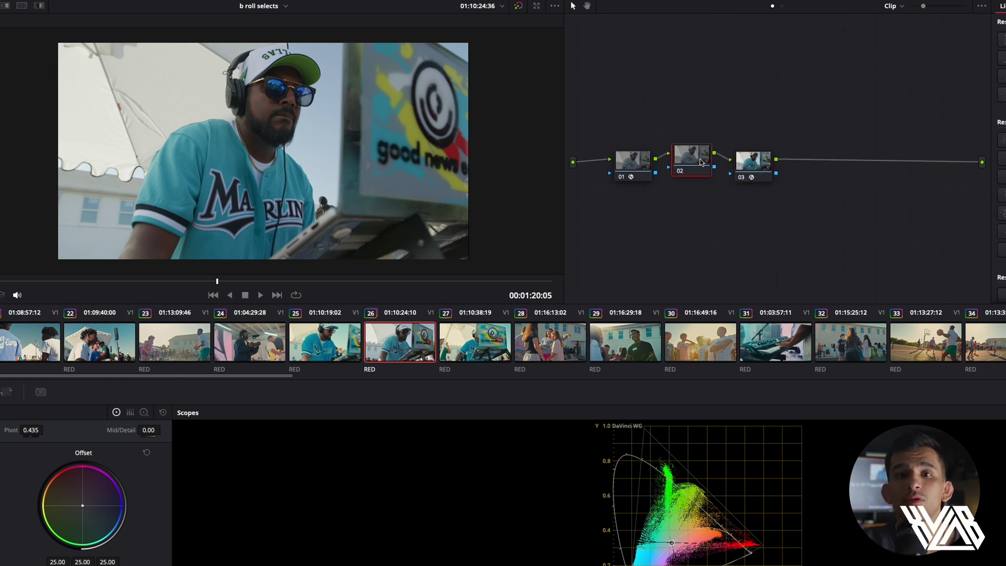
{"action": "left_click", "coordinate": [7, 392]}
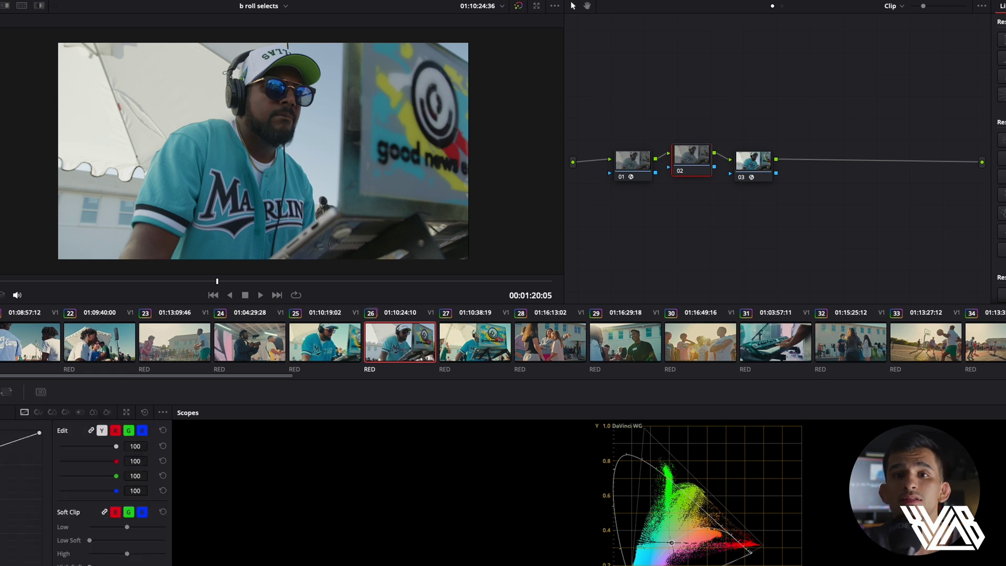